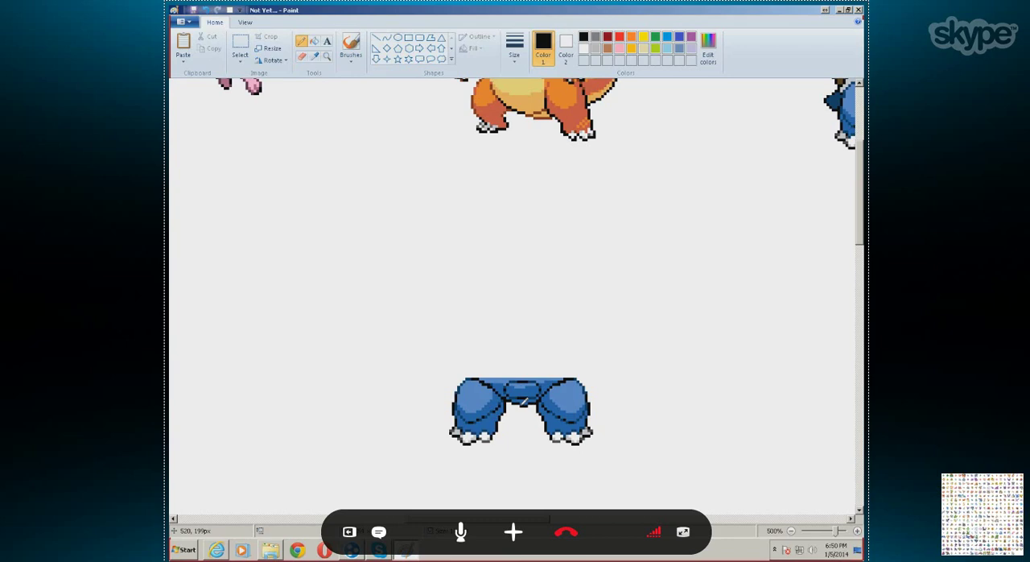
scroll(333, 290, up, 5)
scroll(483, 467, down, 10)
scroll(490, 451, up, 3)
scroll(504, 445, up, 4)
scroll(471, 426, down, 3)
scroll(515, 282, up, 5)
drag(412, 161, 596, 249)
key(ctrl+z)
mouse_move(352, 121)
mouse_down()
mouse_move(408, 326)
mouse_move(498, 322)
mouse_up()
key(ctrl+z)
mouse_move(575, 128)
mouse_down()
mouse_move(398, 320)
mouse_move(483, 242)
mouse_move(499, 289)
mouse_up()
key(ctrl+z)
key(ctrl+z)
key(ctrl+z)
scroll(600, 334, down, 5)
scroll(600, 334, up, 3)
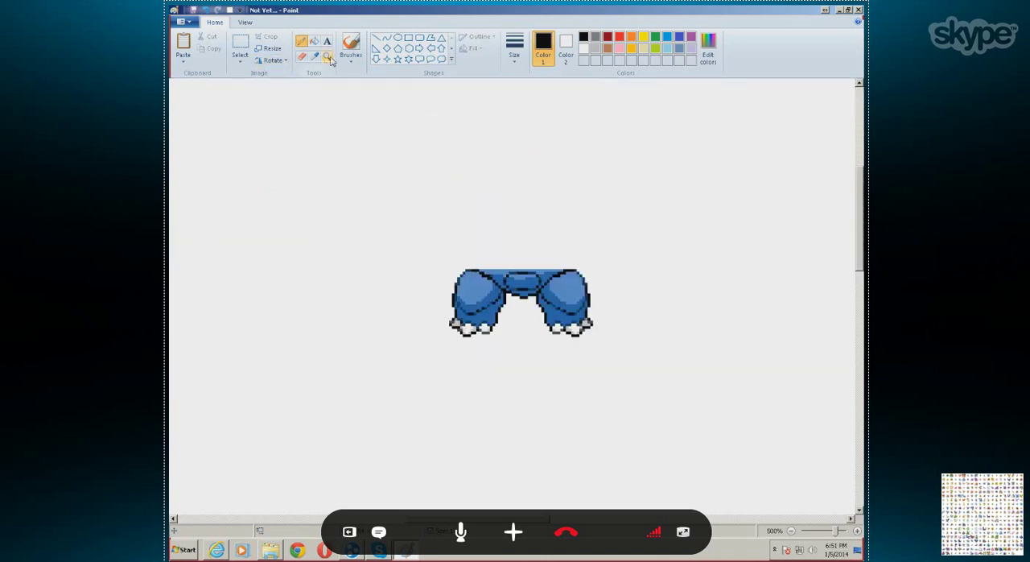